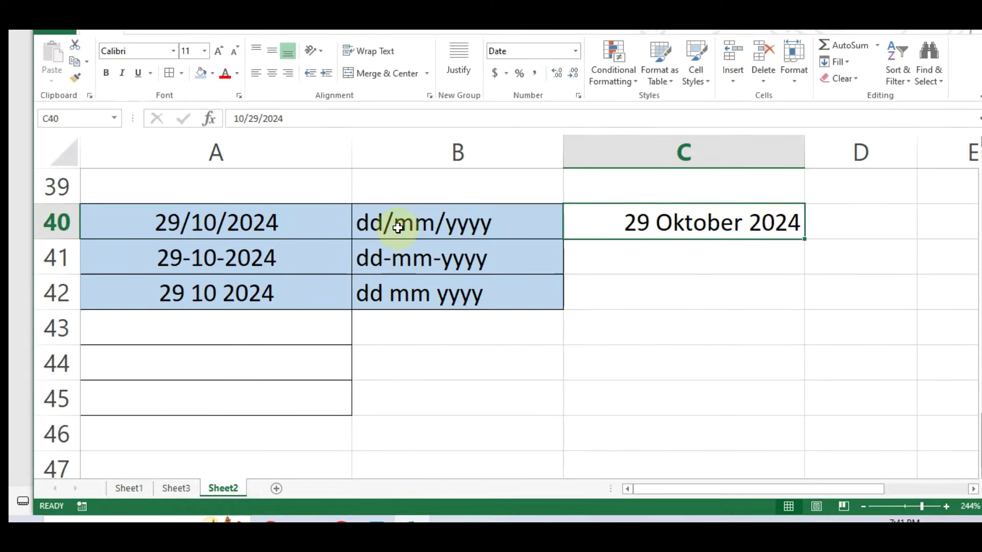
Step: Review the example dates in column A and the format codes in B40:B42
click(419, 226)
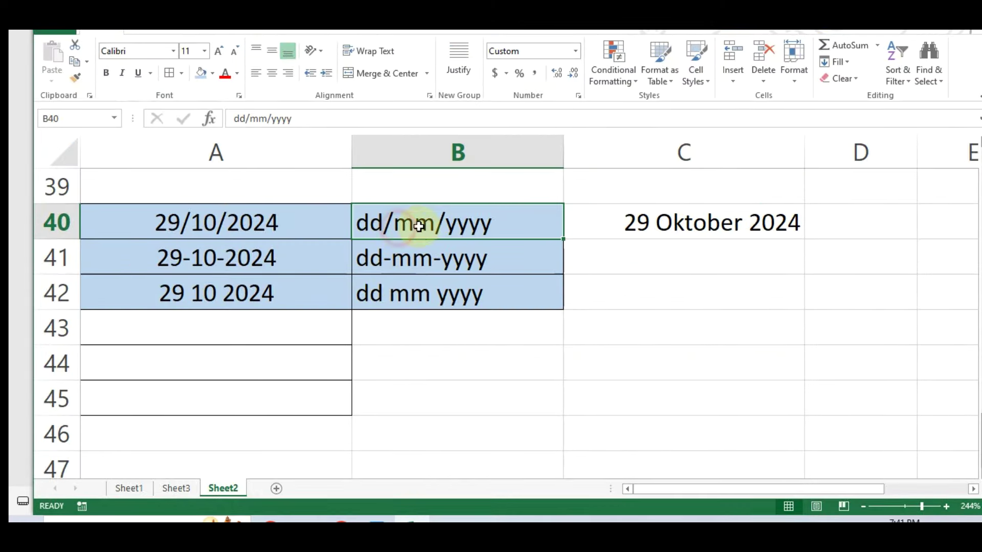
drag(428, 220, 435, 292)
click(402, 211)
click(215, 224)
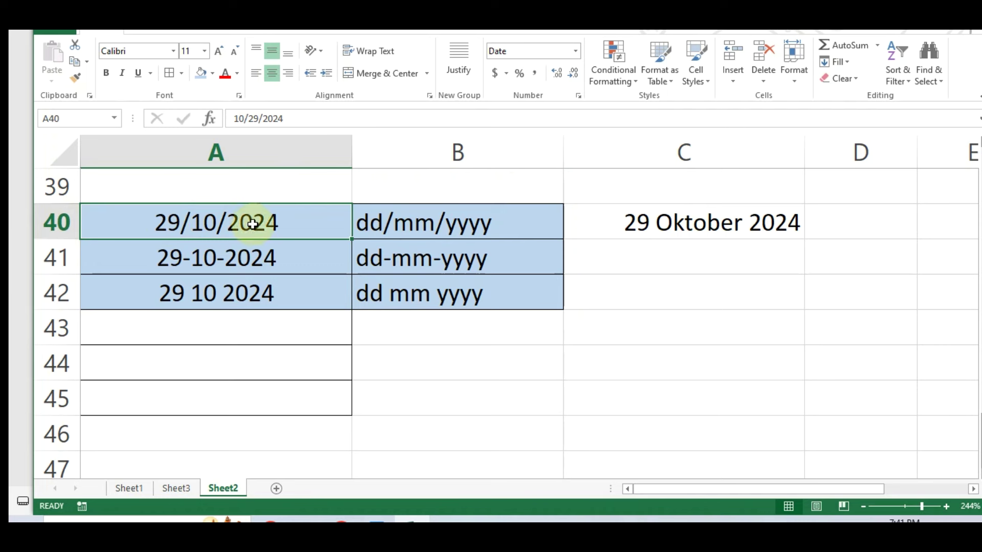
click(390, 220)
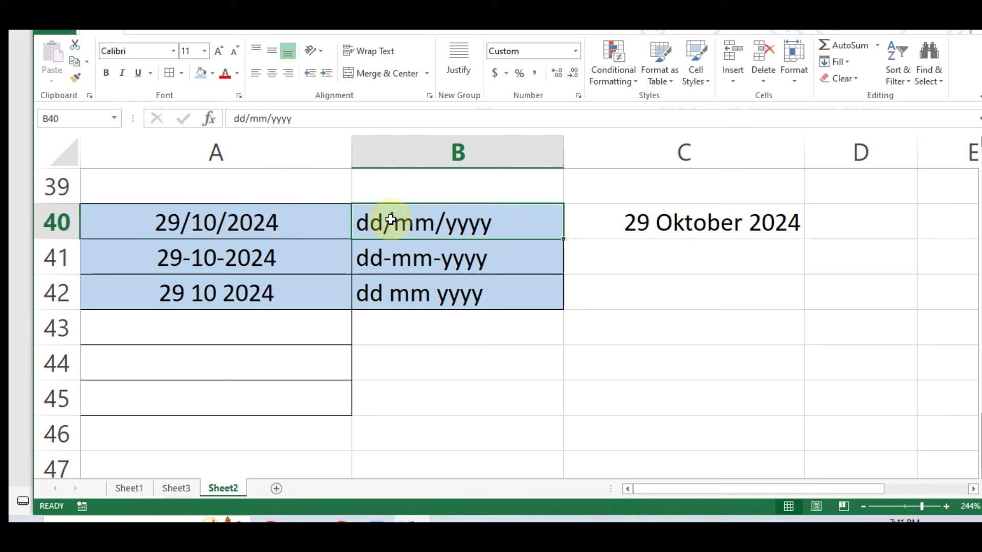
key(Tab)
key(Tab)
key(Tab)
key(Tab)
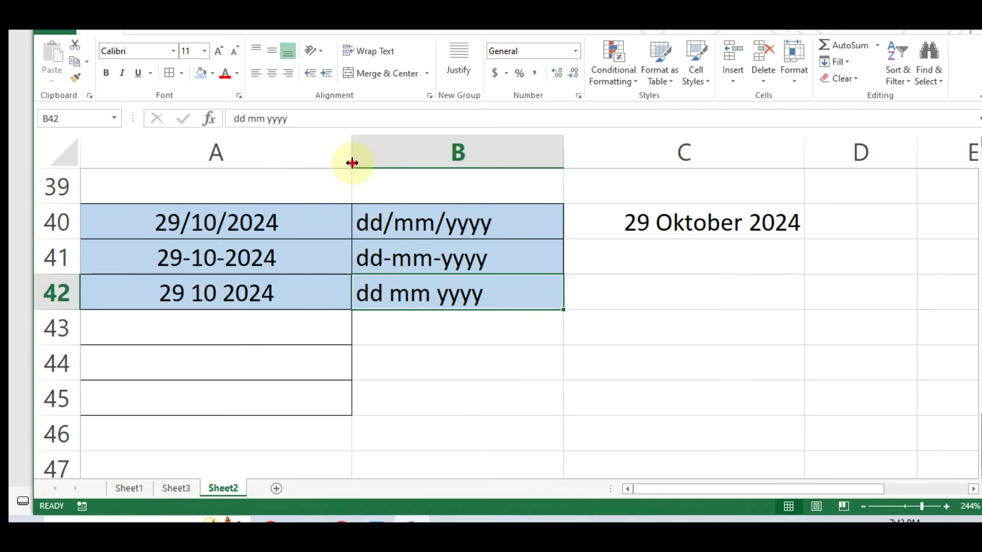
Step: Narrow column A and fill C40's date down so C41:C42 hold 30 and 31 Oktober 2024
drag(352, 163, 302, 162)
click(582, 220)
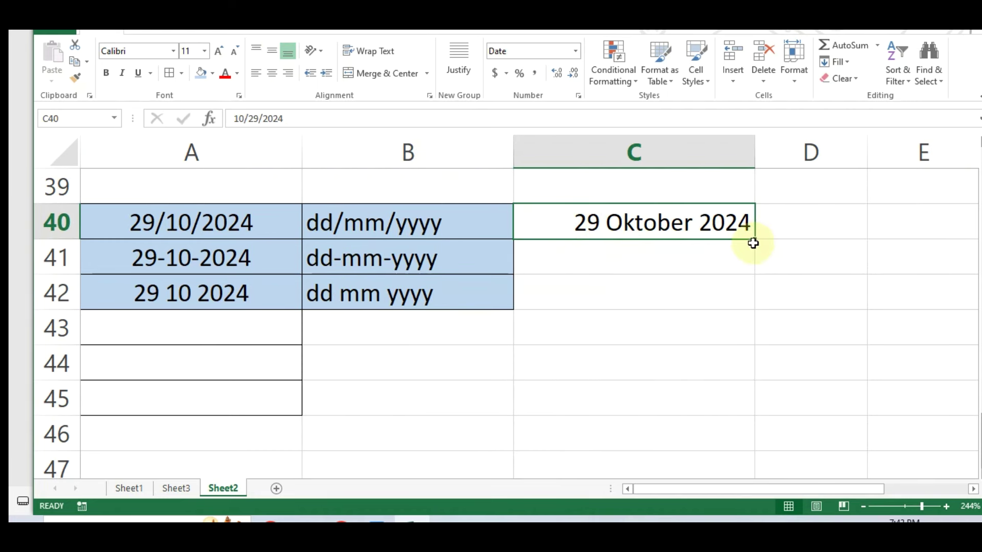
drag(755, 240, 731, 297)
click(706, 250)
click(629, 220)
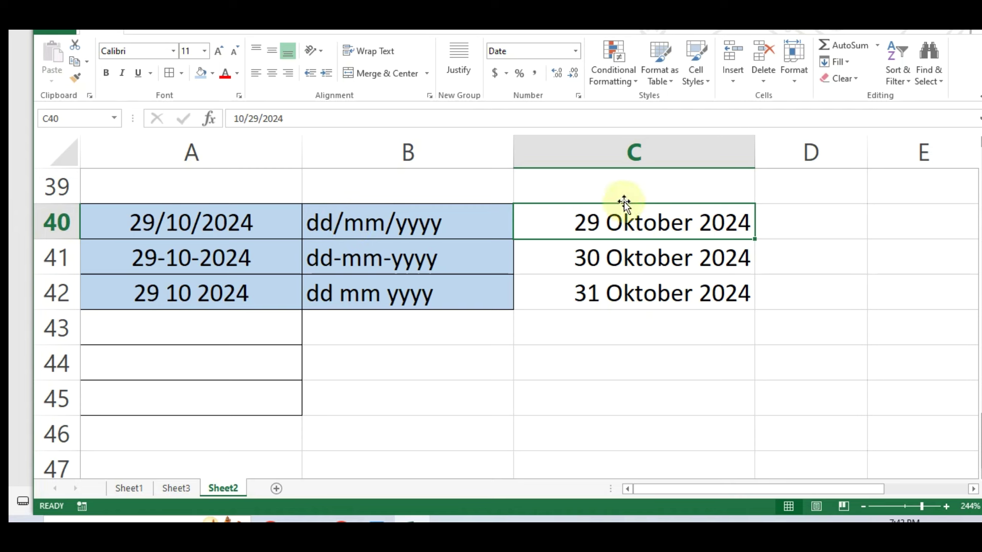
Step: Open Format Cells for C40 on the Custom category and select its existing format code
right_click(597, 216)
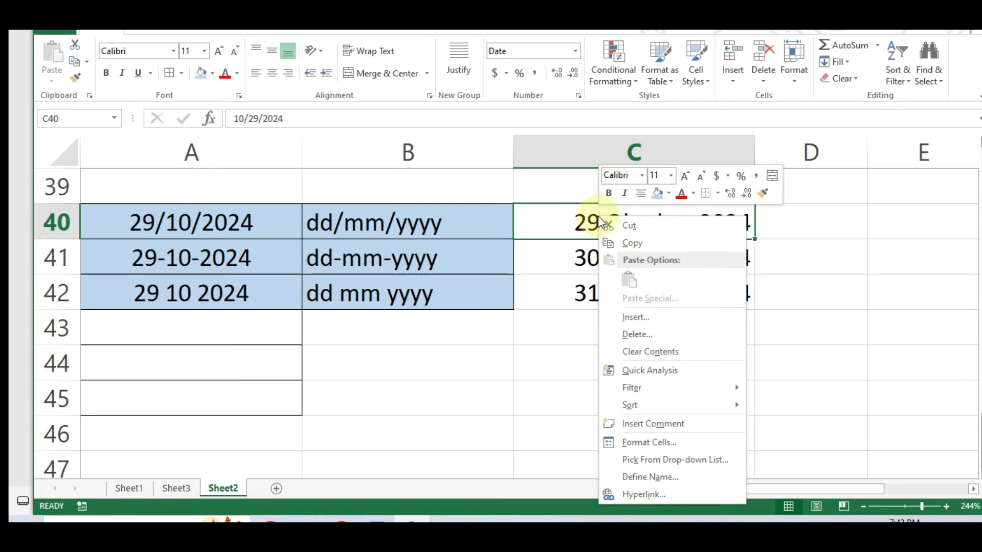
click(652, 443)
mouse_move(635, 192)
mouse_down()
mouse_move(776, 84)
mouse_move(754, 81)
mouse_up()
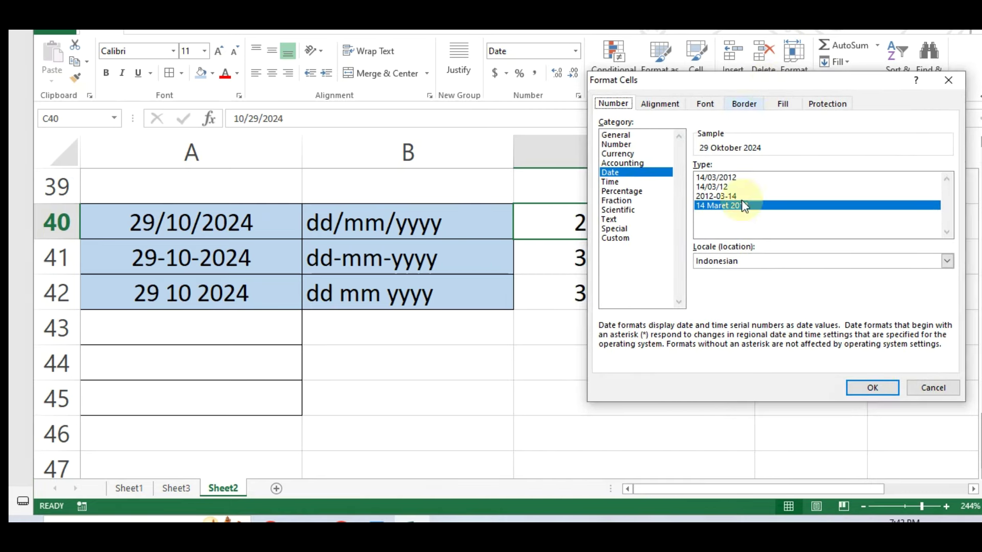
click(625, 240)
drag(793, 179, 655, 180)
drag(707, 81, 691, 128)
click(788, 226)
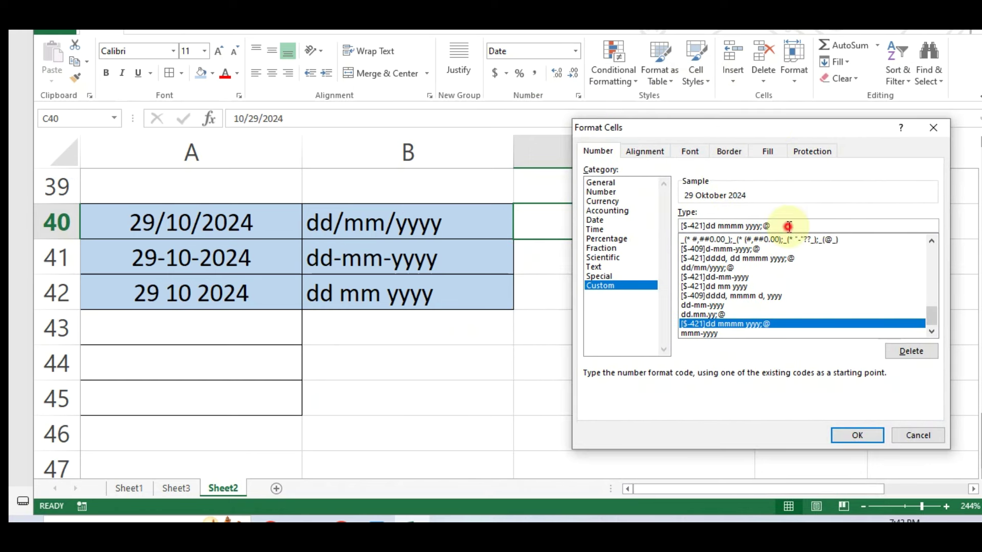
double_click(788, 227)
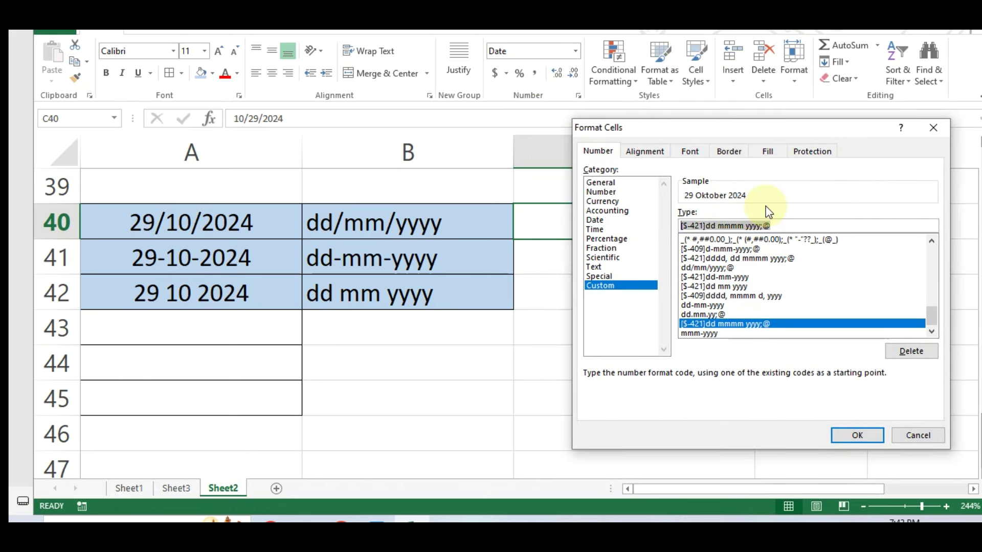
Step: Replace the code with dd/mm/yyyy and apply it, so C40 reads 29/10/2024
key(BackSpace)
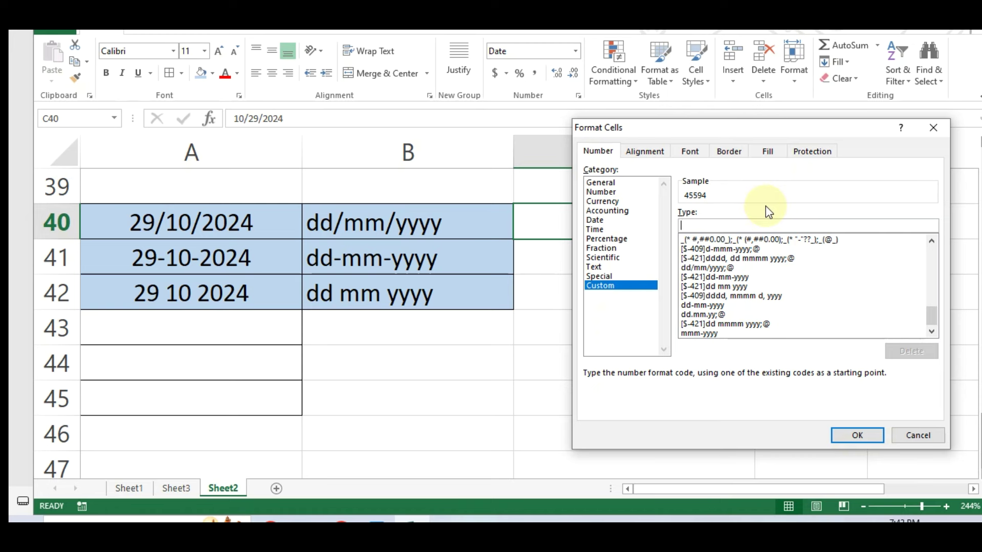
text(dd/mm/yyyy)
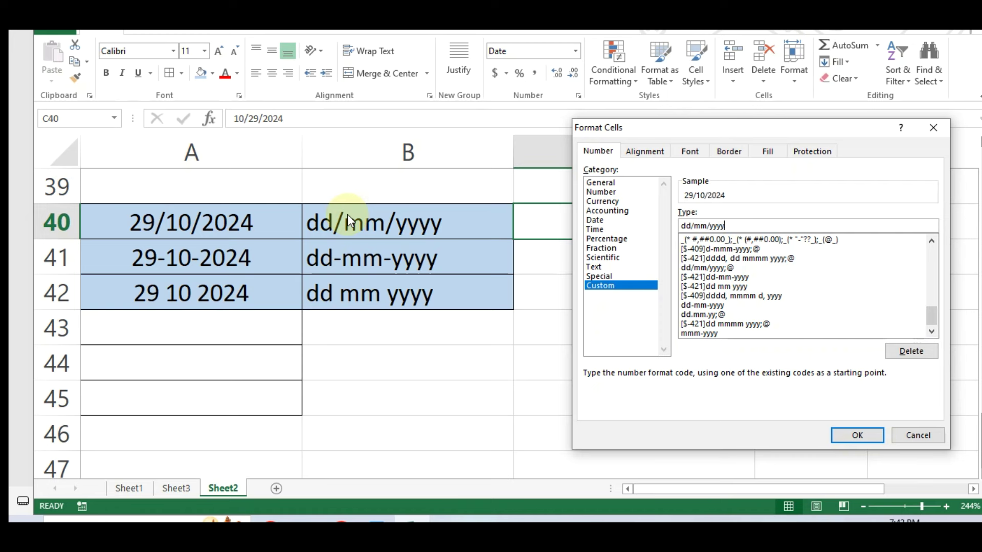
drag(726, 226, 641, 230)
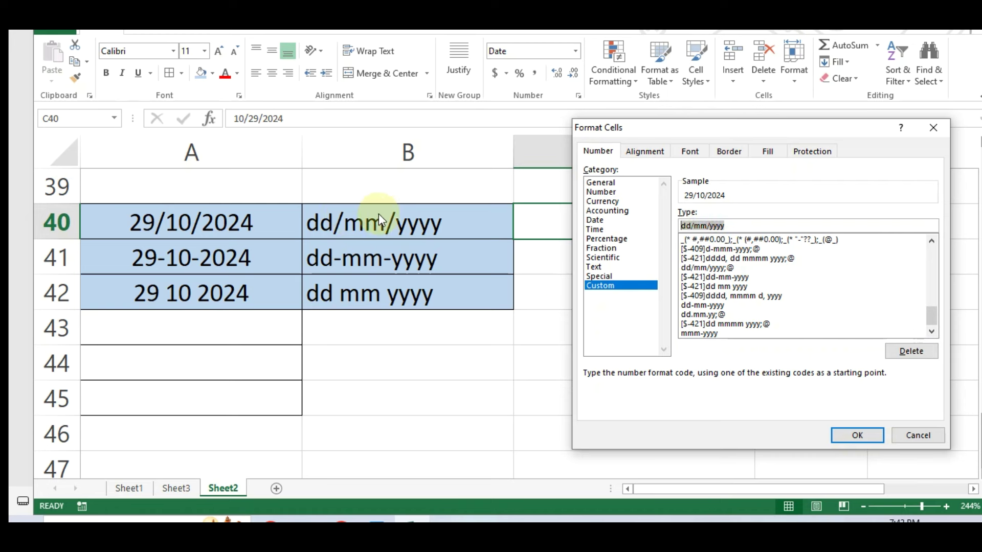
click(856, 436)
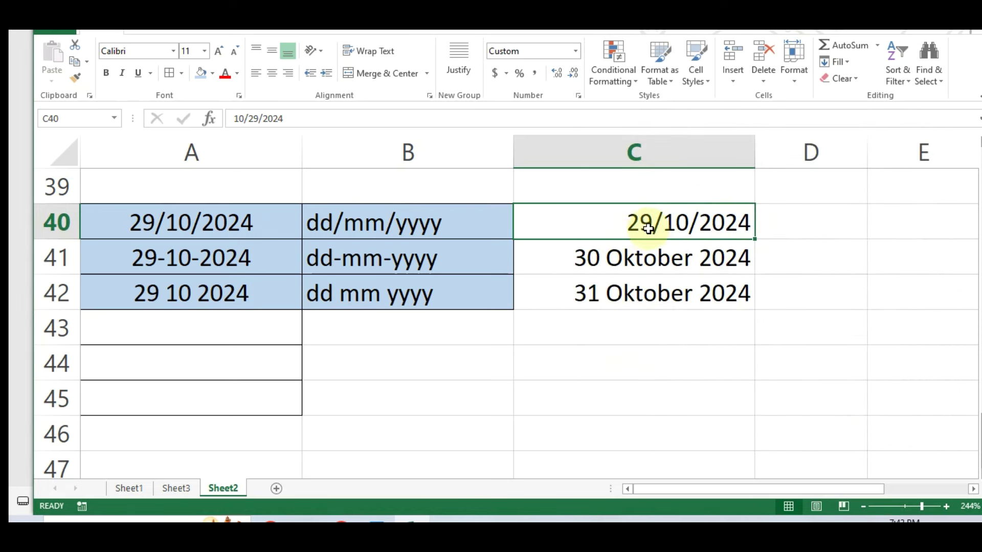
click(407, 222)
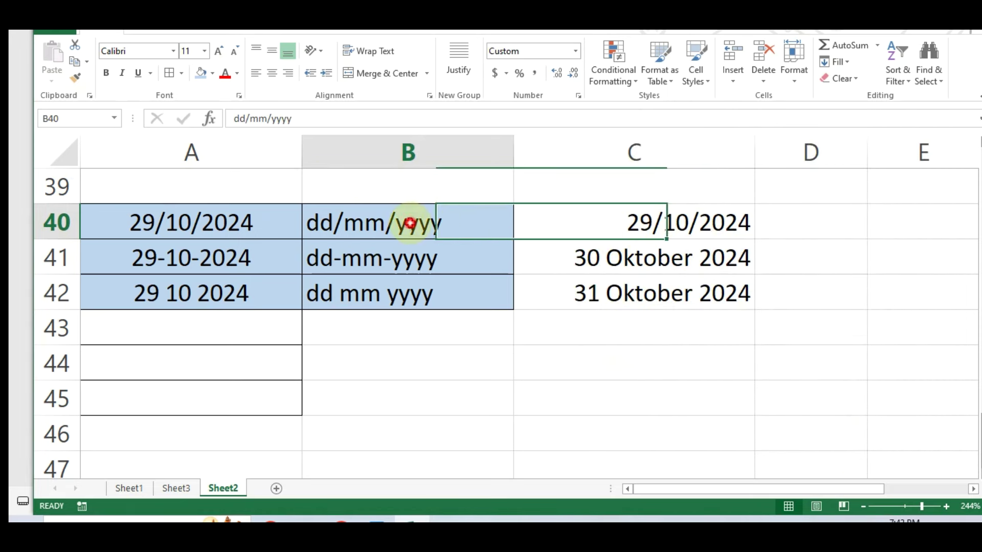
Step: Open Format Cells for C41 on the Custom number category
click(629, 229)
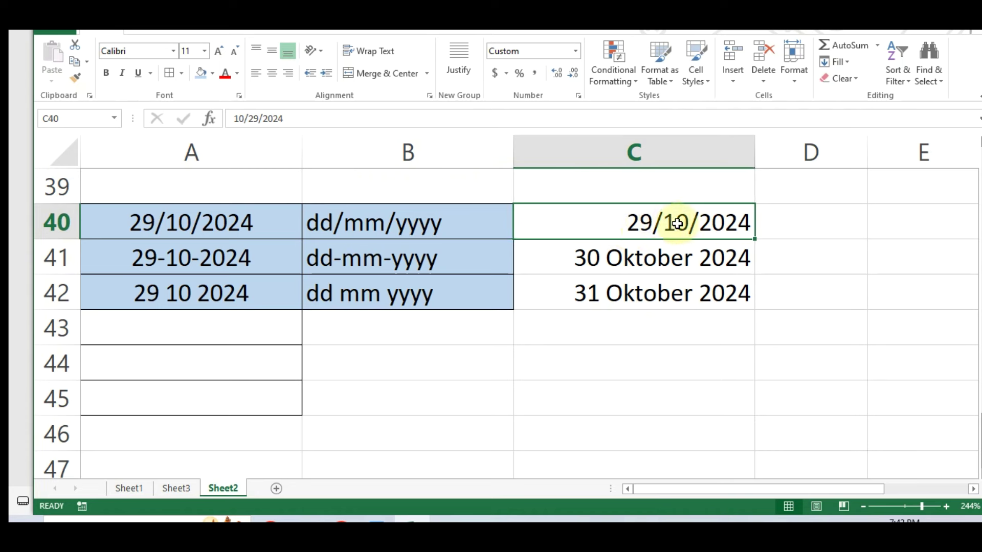
click(642, 258)
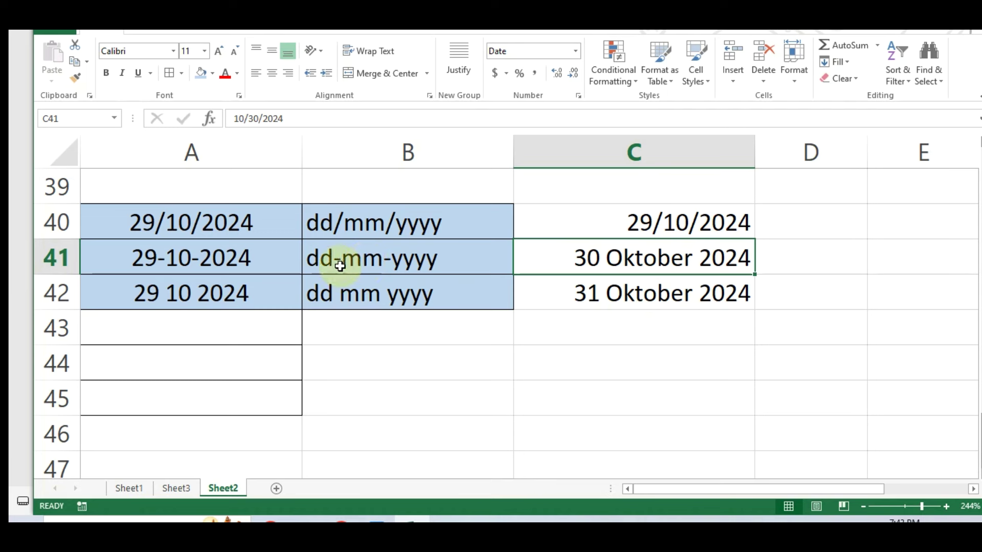
right_click(609, 254)
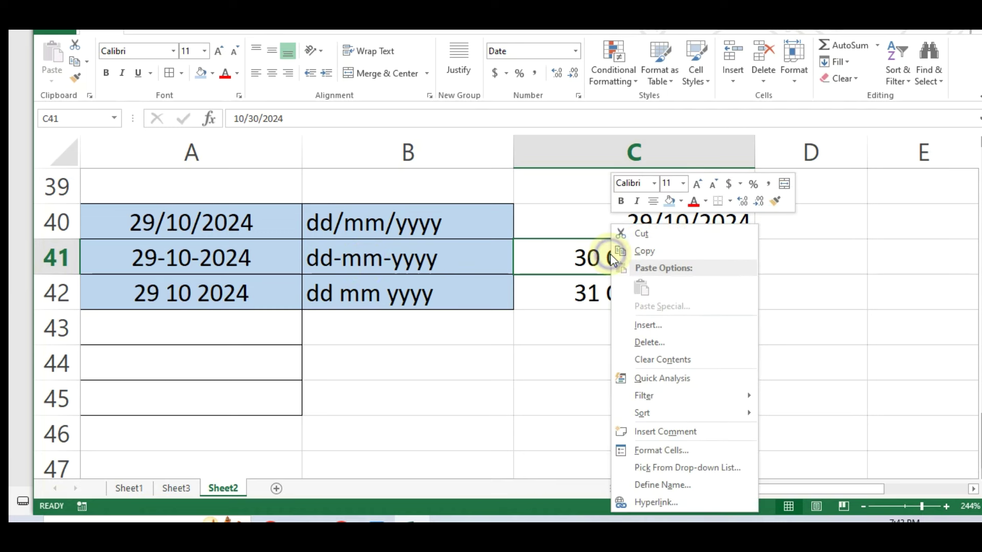
click(666, 451)
drag(659, 192, 714, 123)
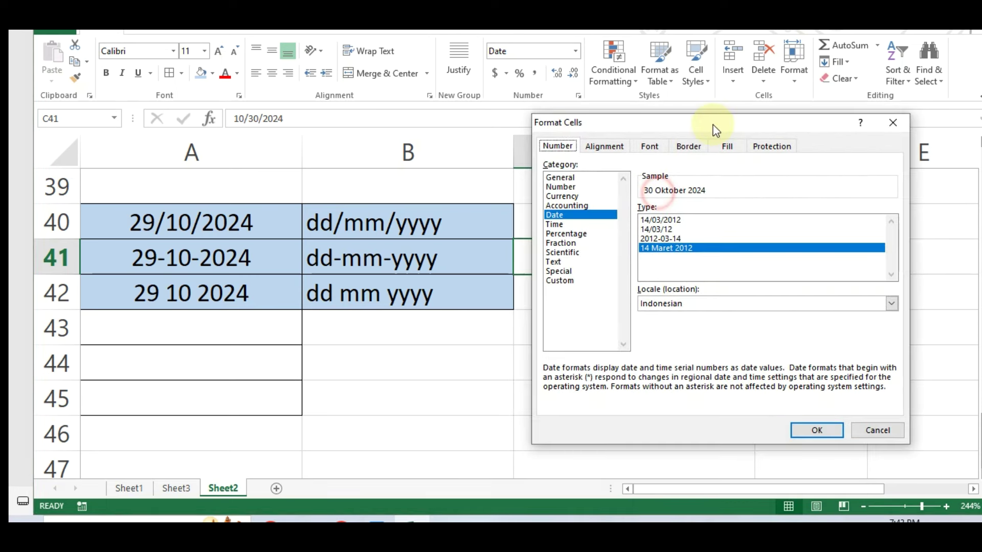
click(573, 282)
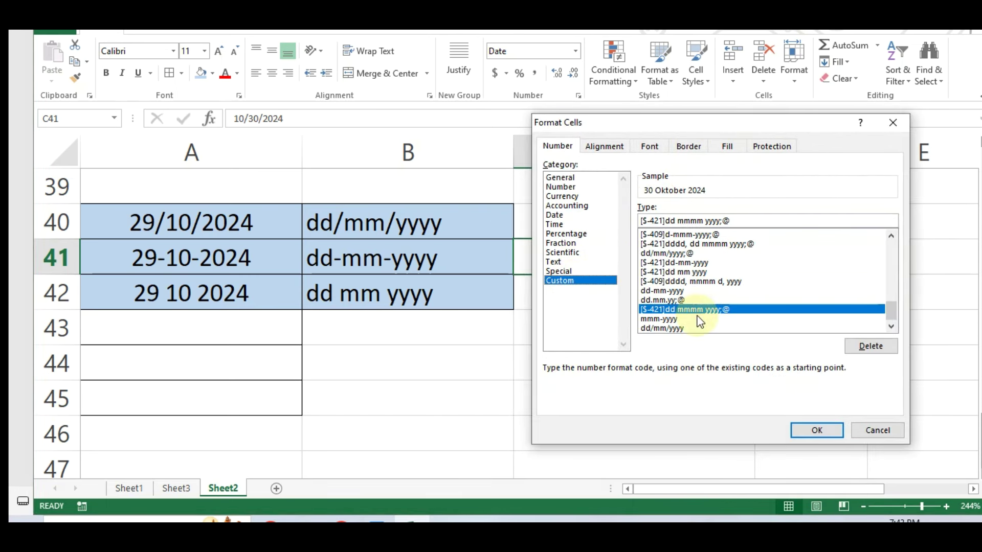
Step: Replace the Type code with dd-mm-yyyy and apply it, so C41 shows 30-10-2024
drag(737, 220, 652, 218)
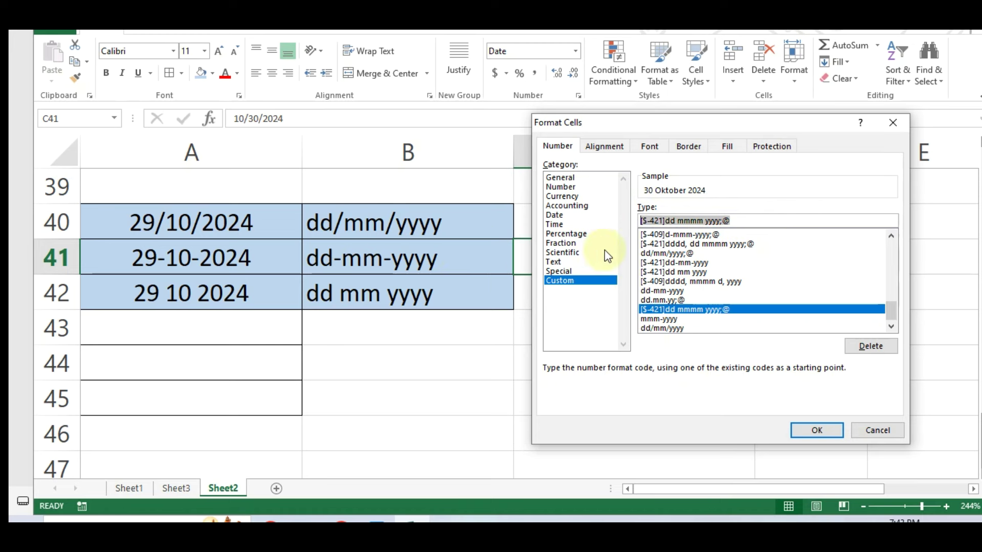
text(dd-)
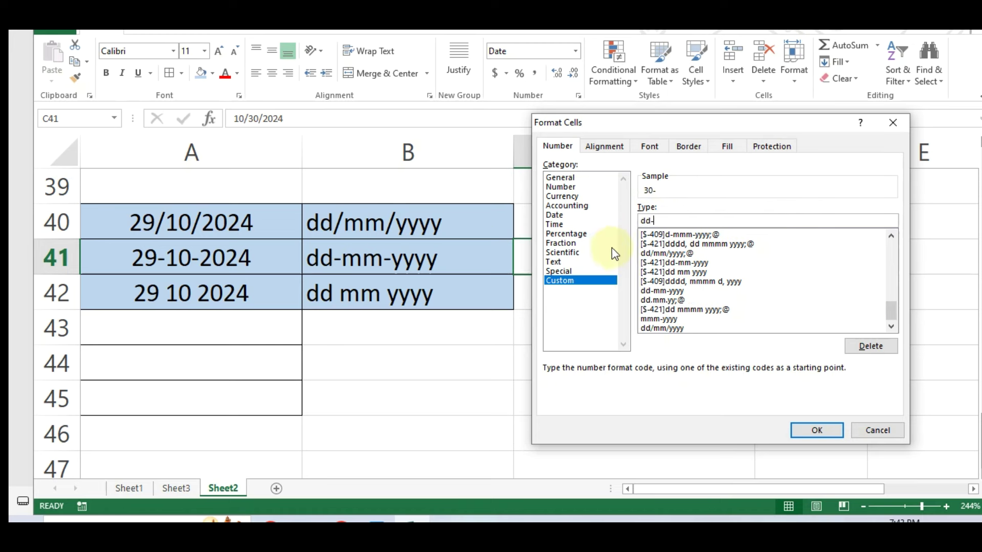
text(mm-)
text(yyyy)
drag(685, 221, 616, 220)
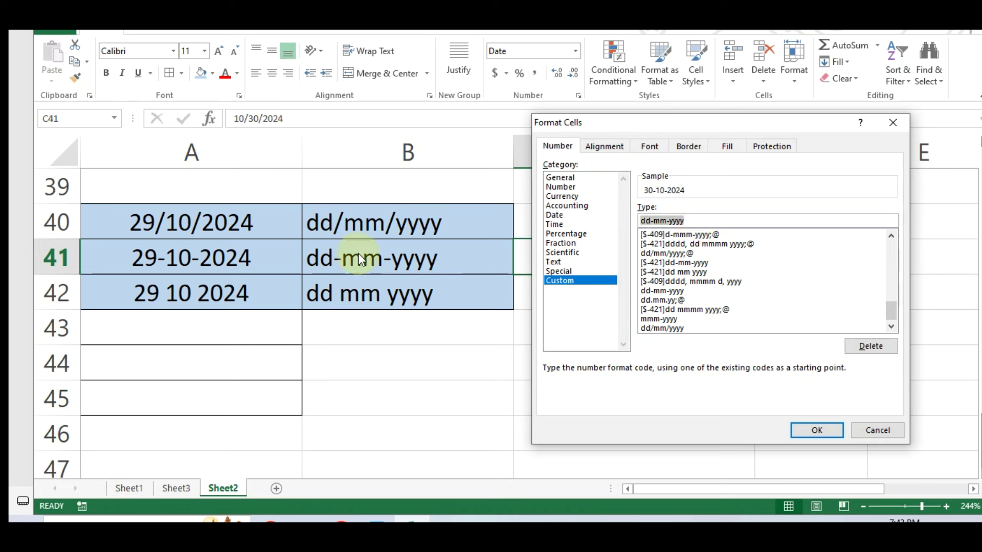
click(817, 432)
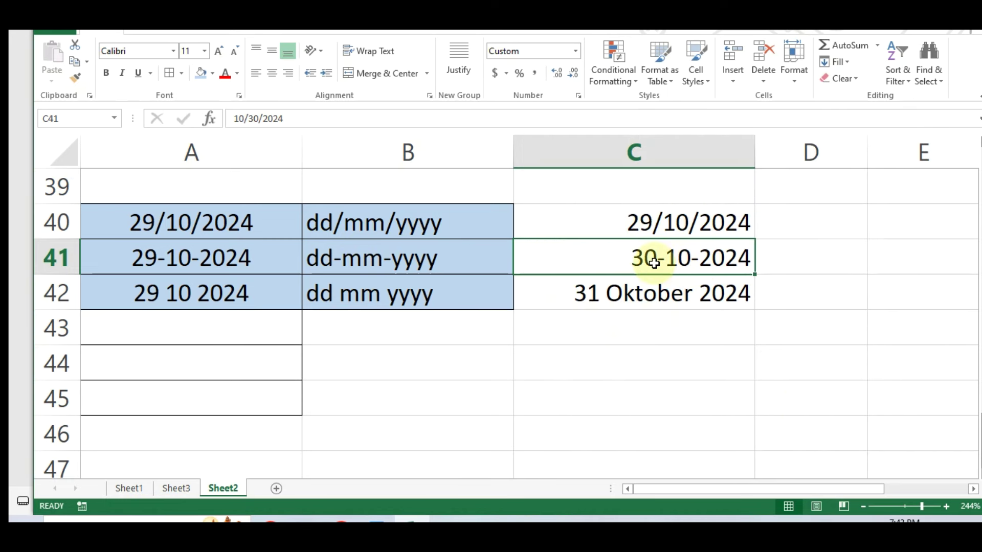
click(500, 261)
click(686, 257)
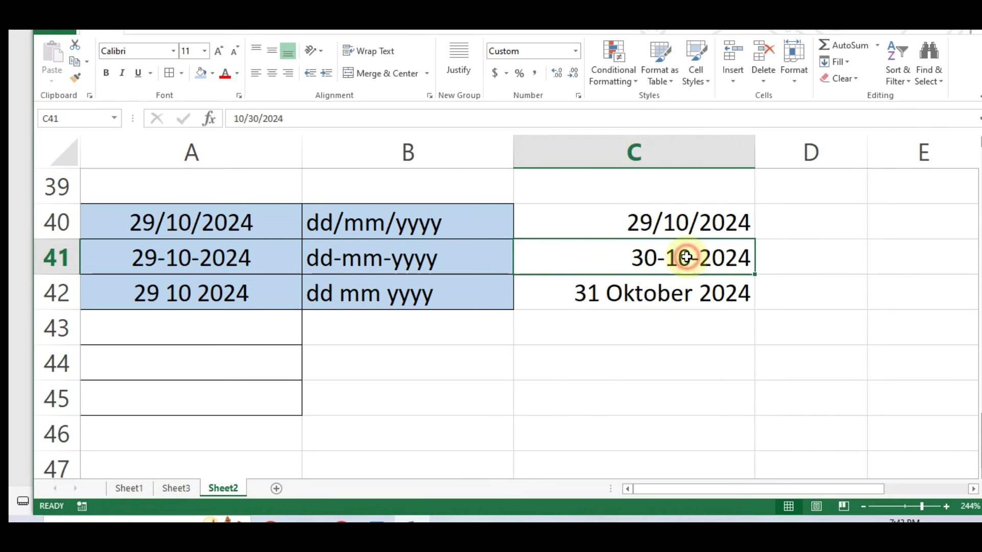
Step: Give C42 the Custom format code dd mm yyyy in Format Cells, displaying 31 10 2024
click(636, 293)
click(375, 300)
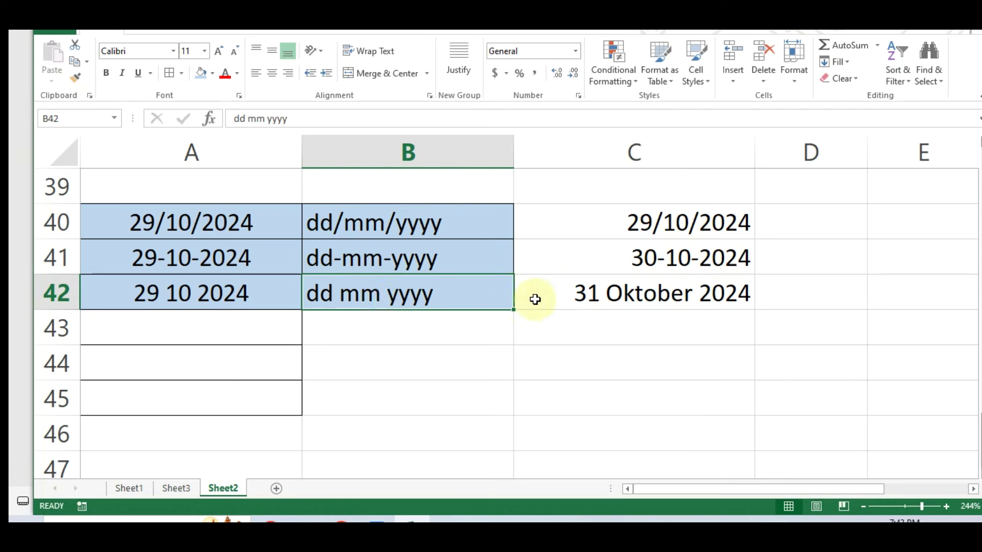
click(547, 296)
right_click(612, 297)
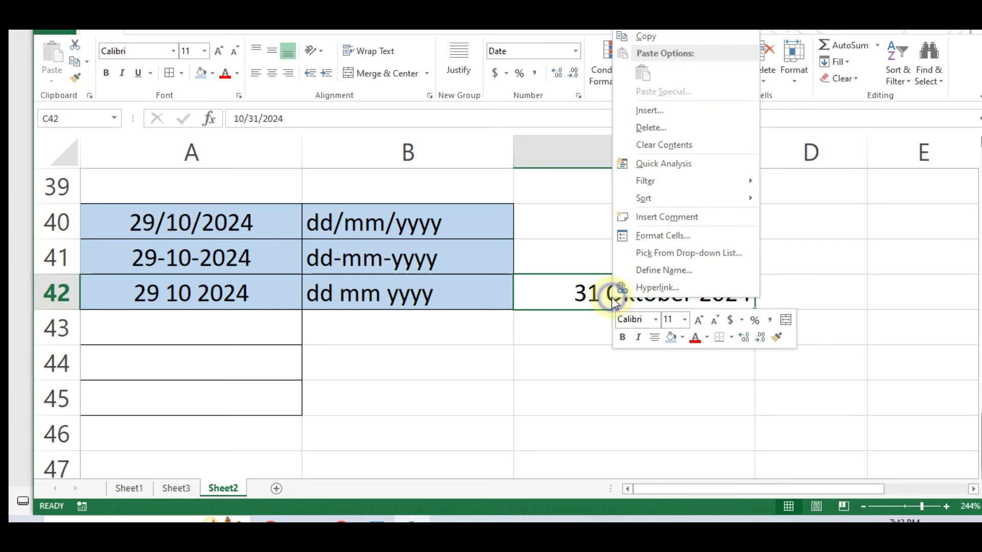
click(673, 239)
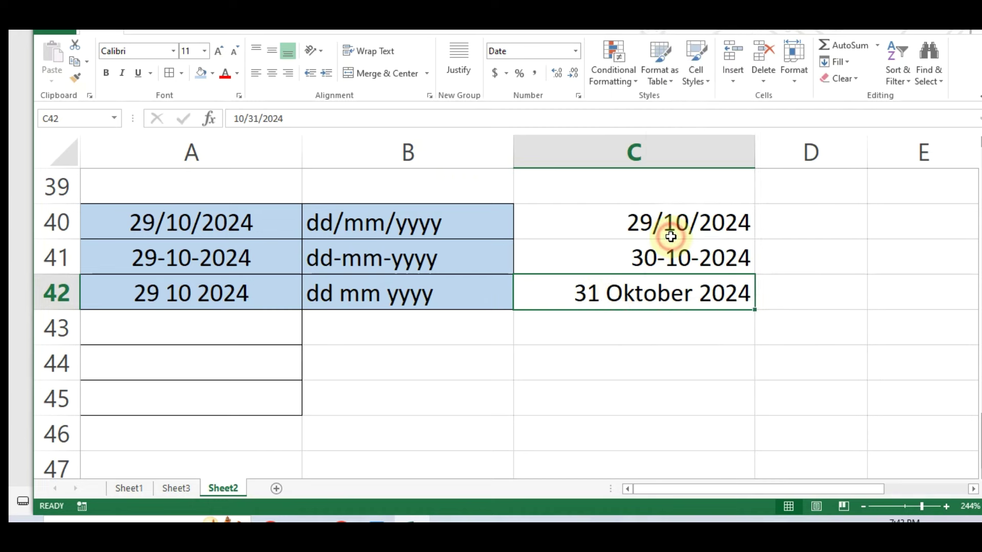
click(510, 230)
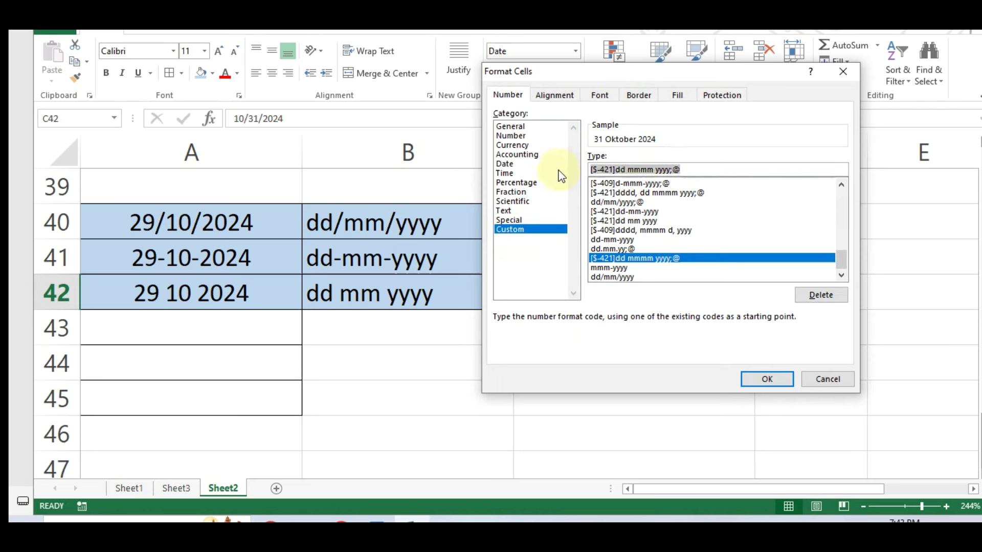
text(dd mm yyyy)
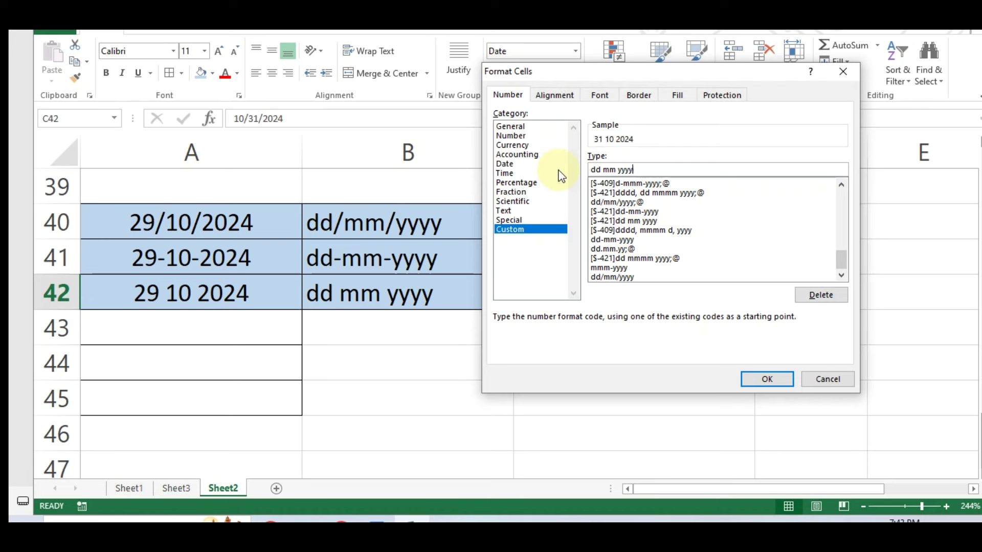
drag(591, 169, 649, 169)
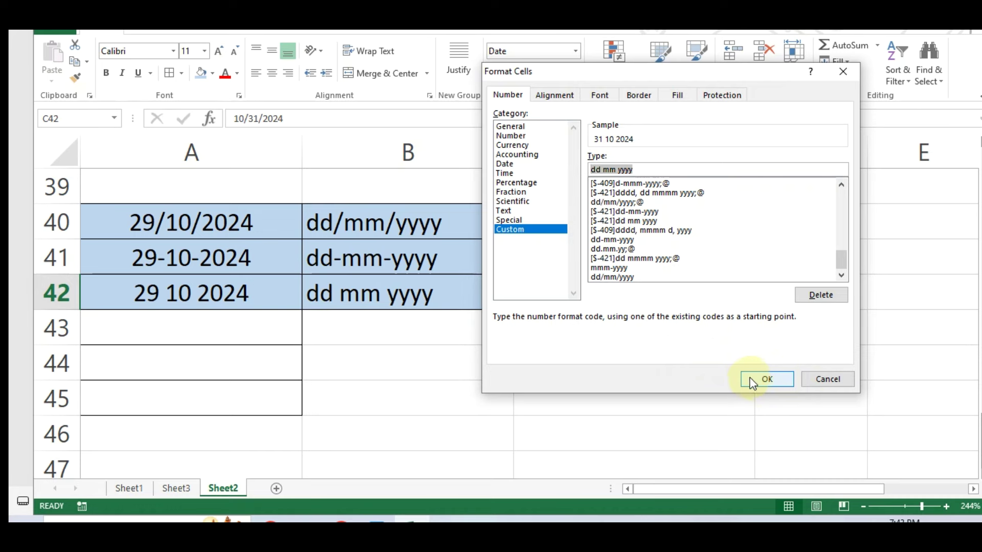
click(766, 380)
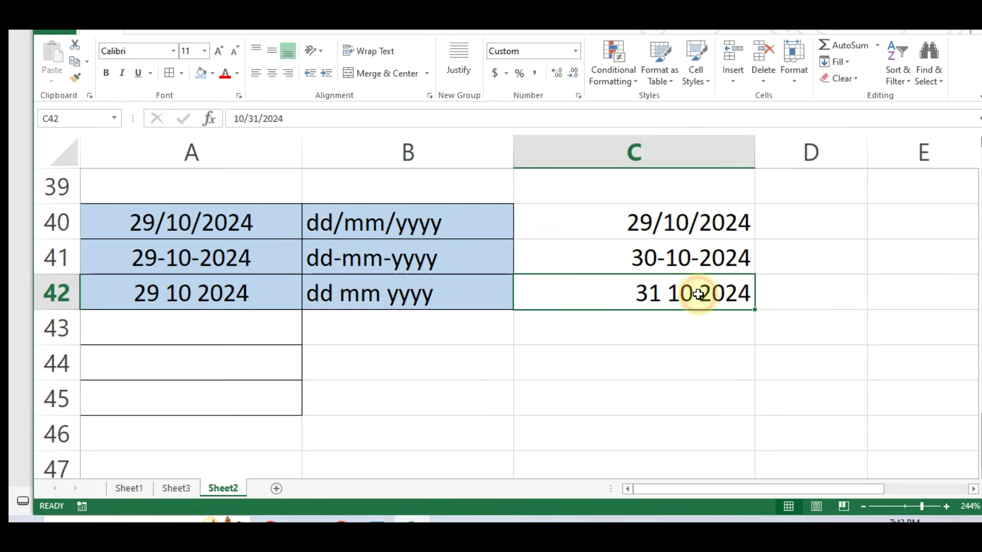
click(679, 334)
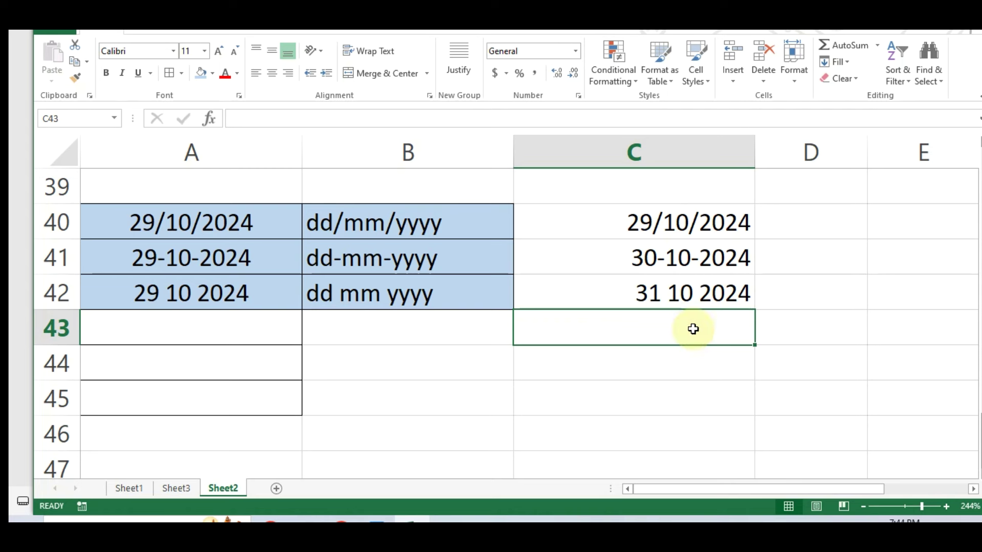